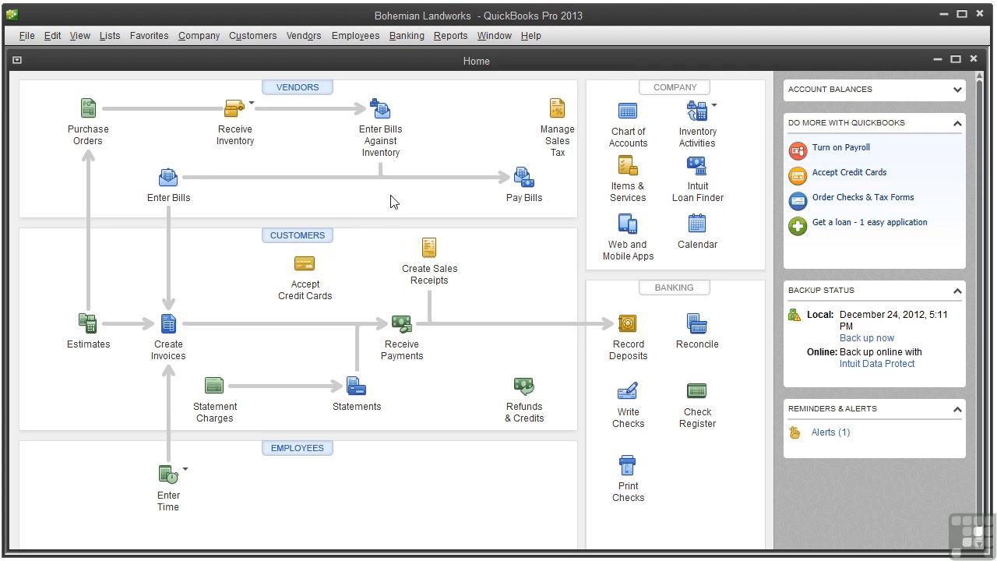
- Generate the Profit & Loss Standard report from Reports > Company & Financial
{"action": "left_click", "coordinate": [451, 36]}
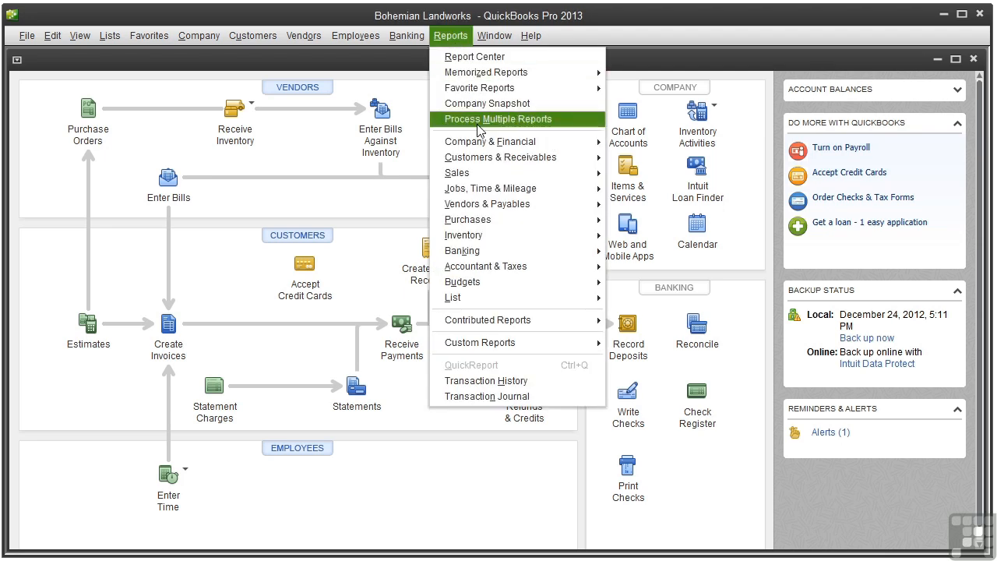
{"action": "mouse_move", "coordinate": [490, 142]}
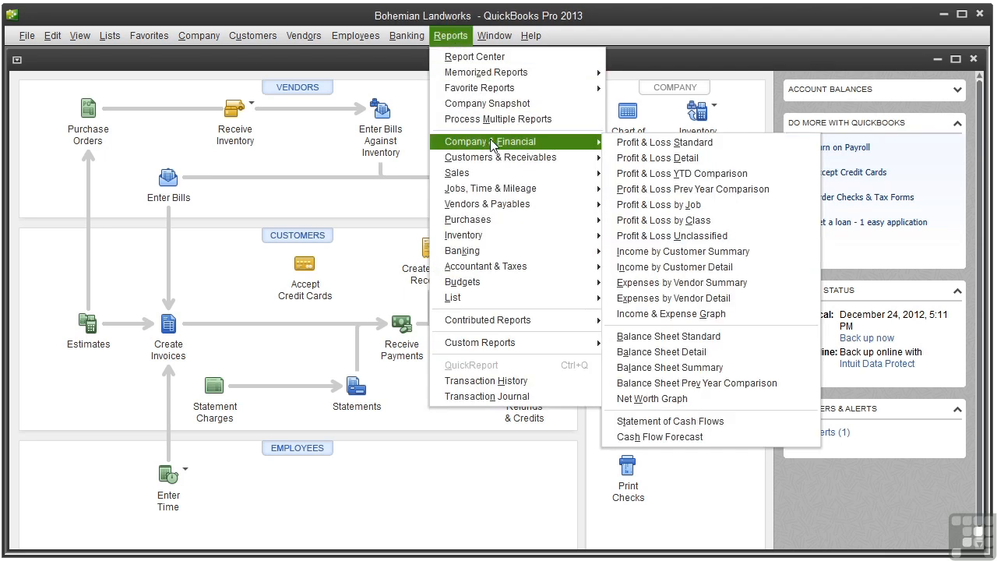
{"action": "left_click", "coordinate": [629, 144]}
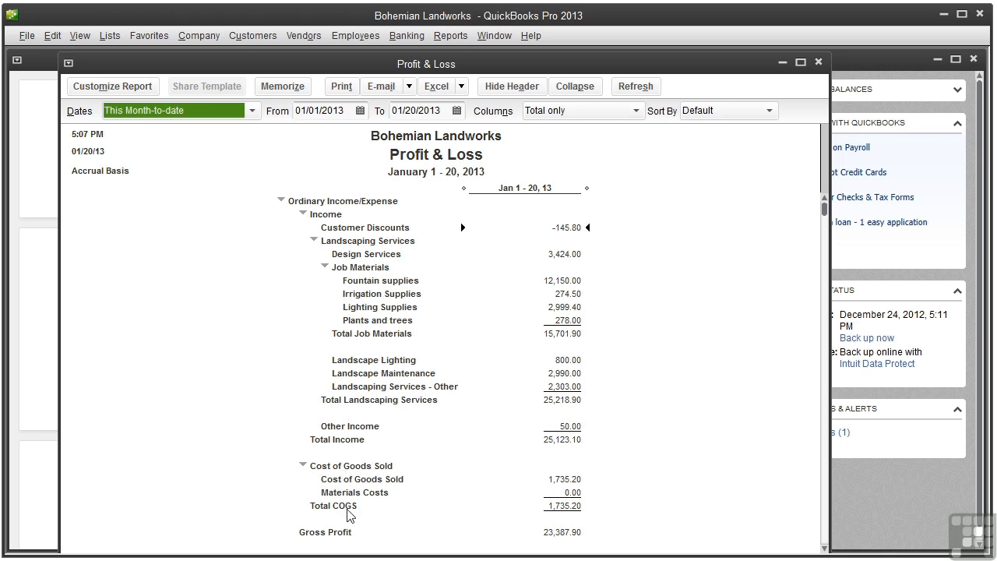
{"action": "scroll", "coordinate": [783, 250], "scroll_direction": "down", "scroll_amount": 5}
{"action": "scroll", "coordinate": [786, 444], "scroll_direction": "down", "scroll_amount": 5}
{"action": "scroll", "coordinate": [744, 444], "scroll_direction": "down", "scroll_amount": 3}
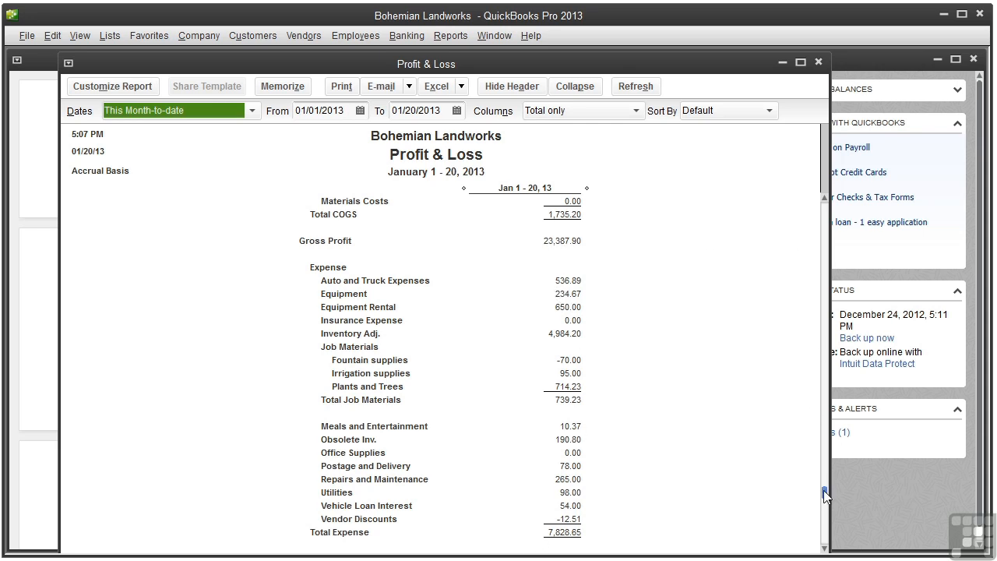
{"action": "left_click_drag", "start_coordinate": [824, 492], "coordinate": [823, 550]}
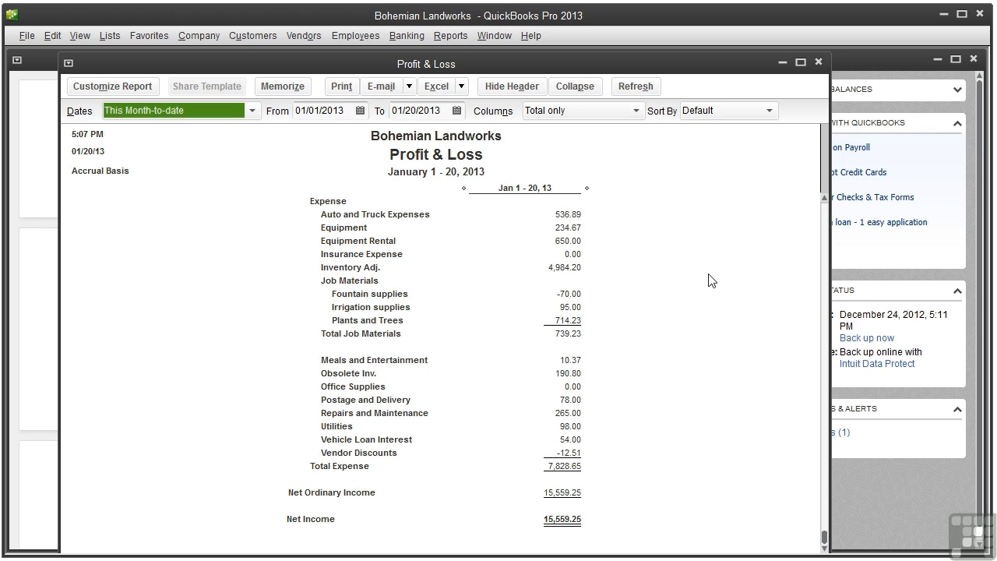
- Replace the standard report with the Profit & Loss Detail report, dismissing the collapsing-transactions notice
{"action": "left_click", "coordinate": [819, 62]}
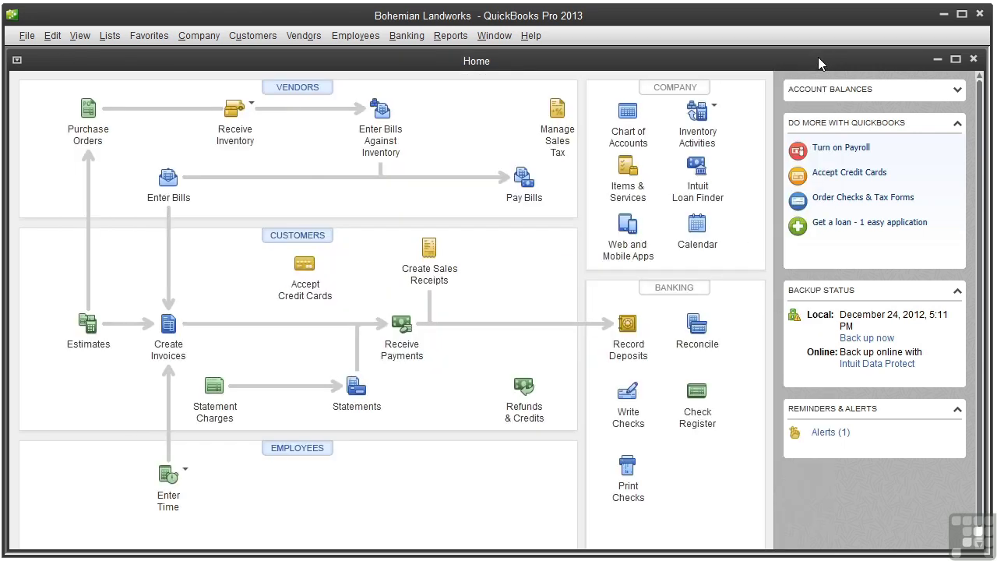
{"action": "left_click", "coordinate": [450, 35]}
{"action": "mouse_move", "coordinate": [490, 141]}
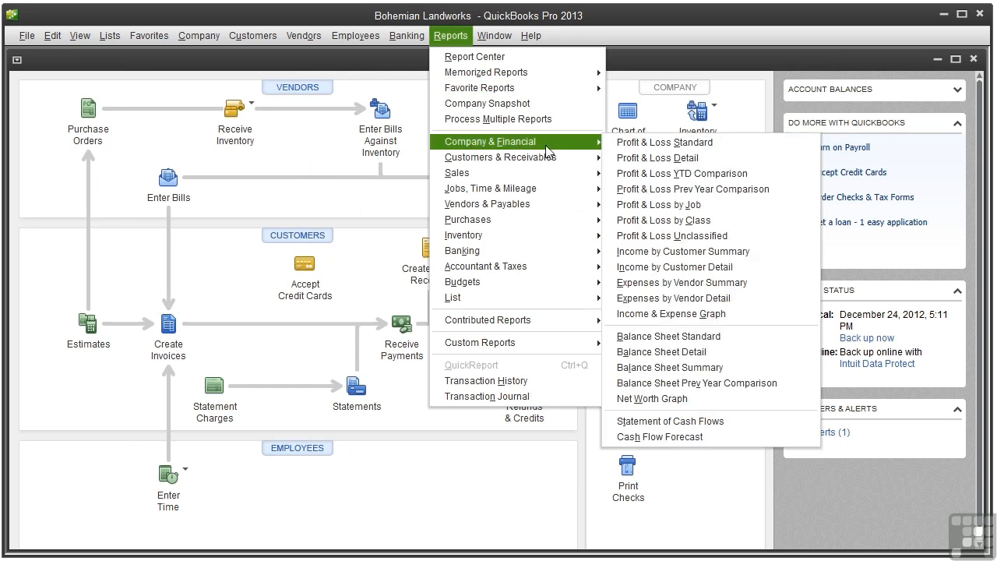
{"action": "left_click", "coordinate": [638, 159]}
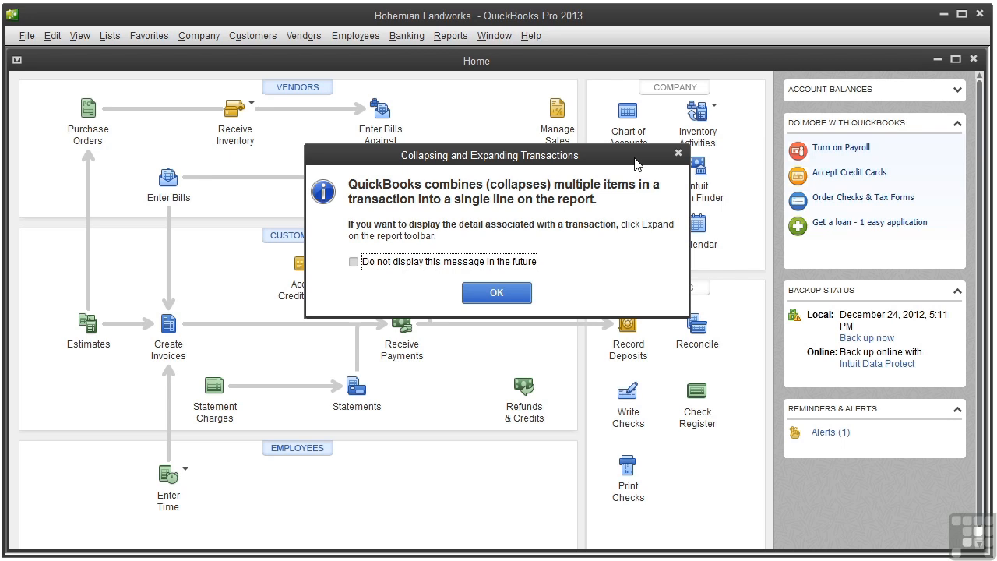
{"action": "left_click", "coordinate": [486, 297]}
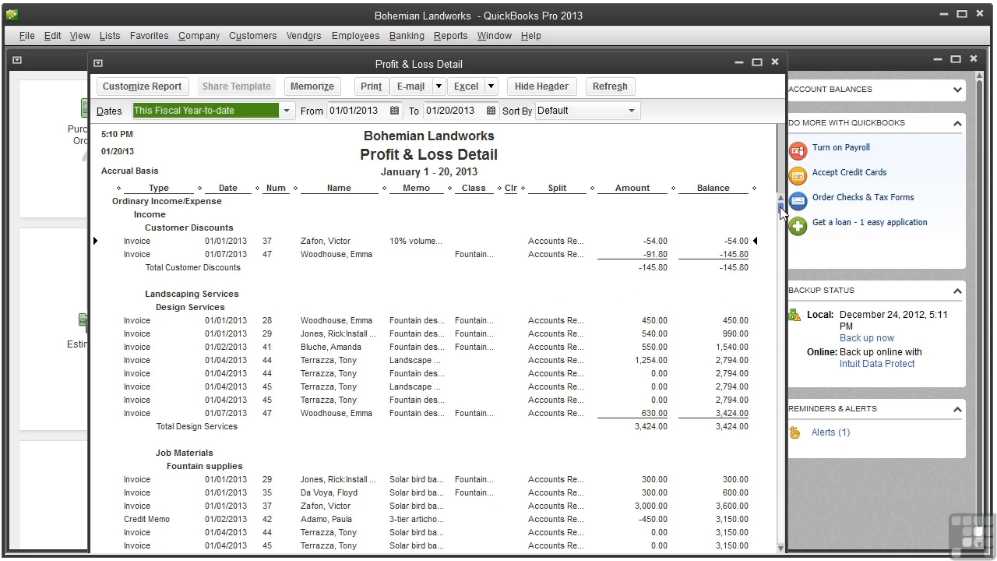
{"action": "left_click_drag", "start_coordinate": [781, 209], "coordinate": [781, 545]}
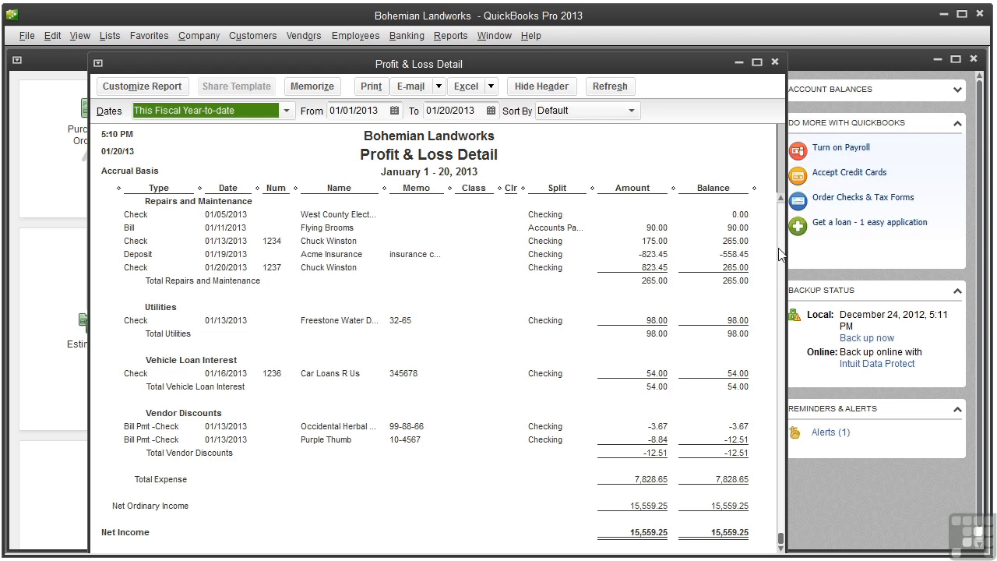
- Replace the Detail report with the Profit & Loss by Job report, review it, then close it
{"action": "left_click", "coordinate": [775, 63]}
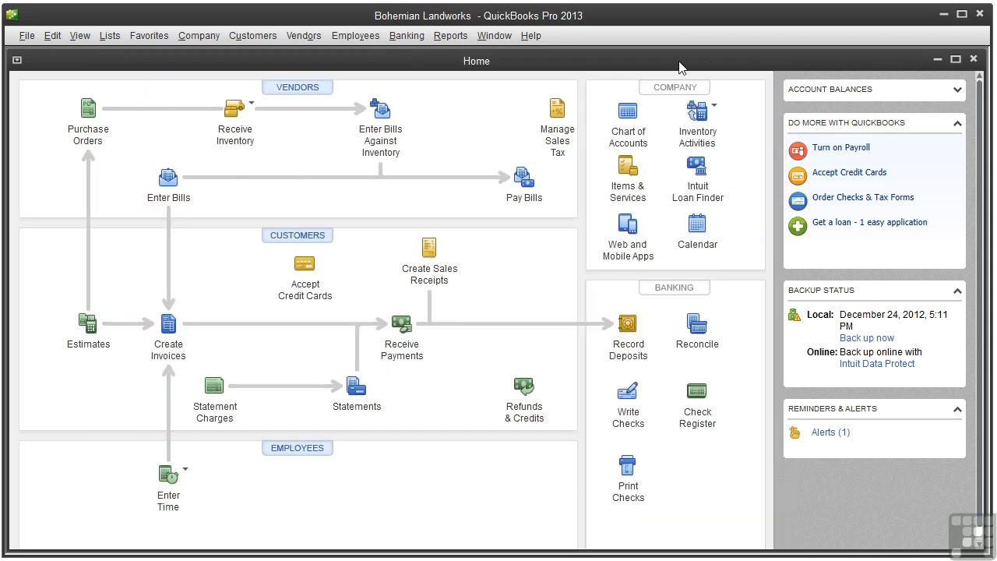
{"action": "left_click", "coordinate": [447, 35]}
{"action": "mouse_move", "coordinate": [514, 142]}
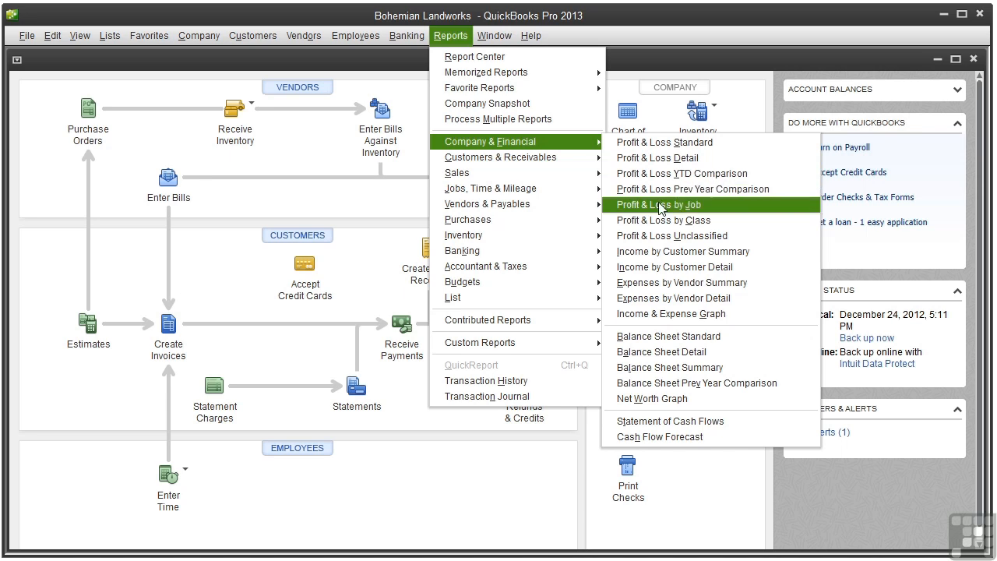
{"action": "left_click", "coordinate": [661, 208]}
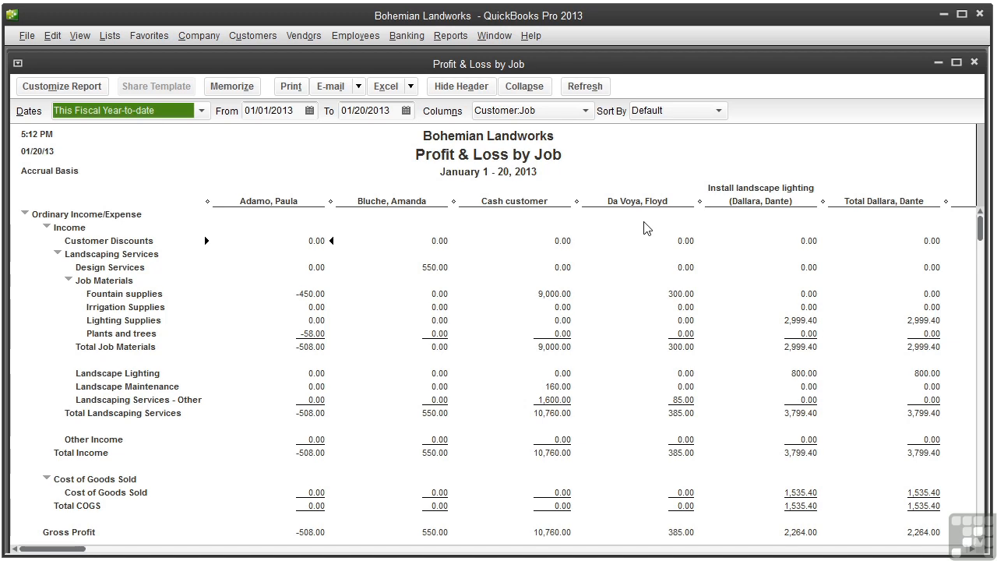
{"action": "left_click", "coordinate": [974, 62]}
- Generate the Profit & Loss by Class report from Reports > Company & Financial
{"action": "left_click", "coordinate": [450, 35]}
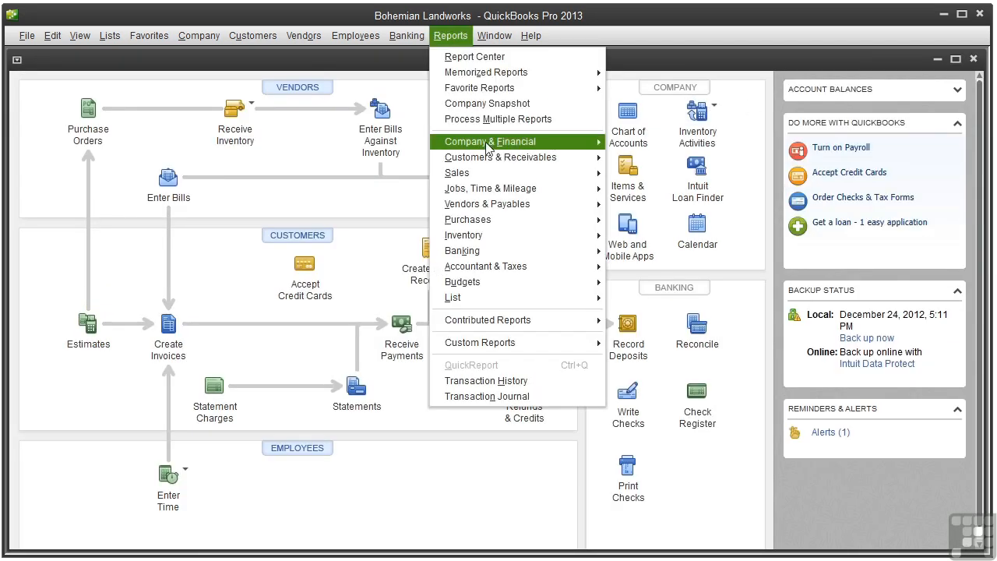
{"action": "left_click", "coordinate": [672, 226]}
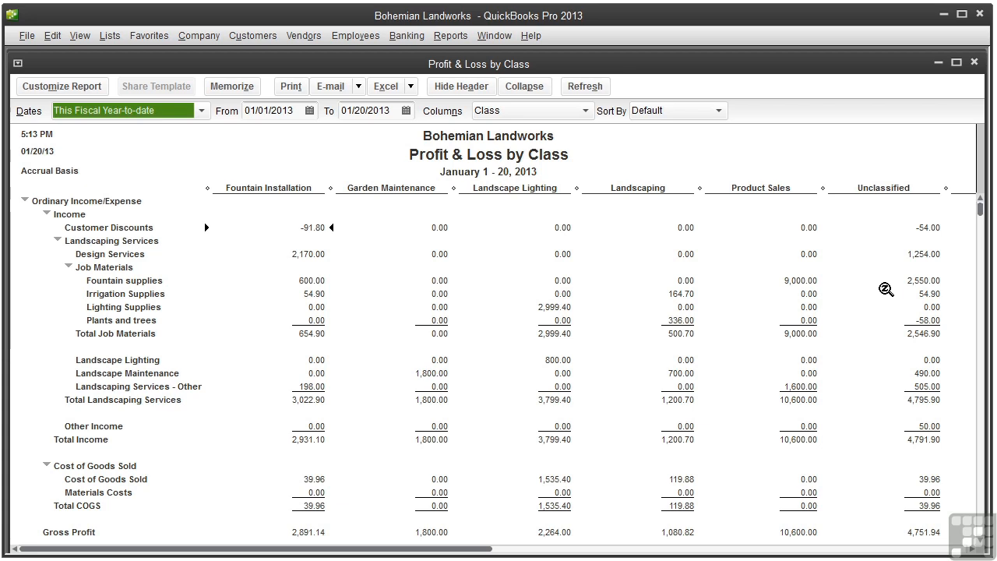
{"action": "left_click", "coordinate": [450, 35]}
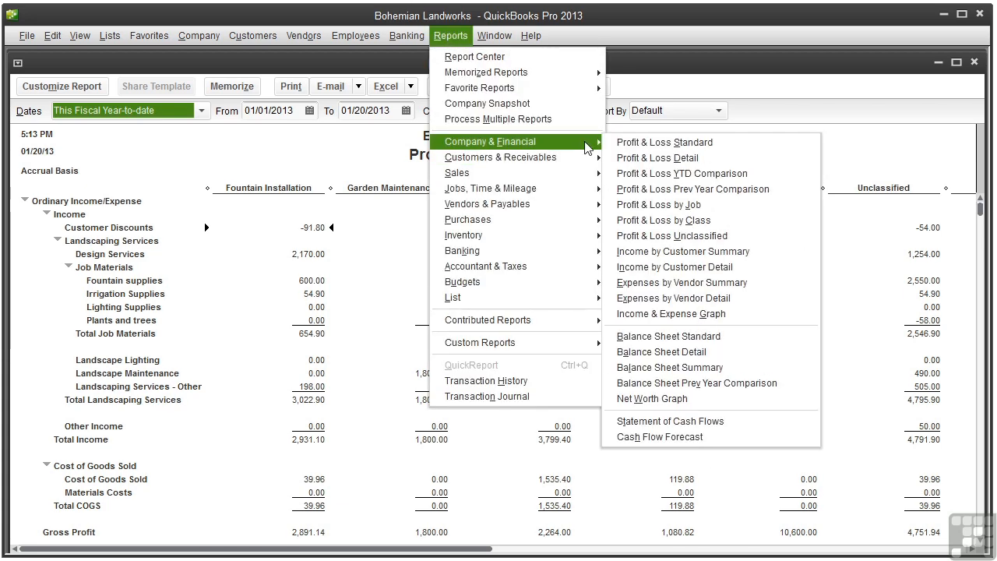
{"action": "mouse_move", "coordinate": [490, 141]}
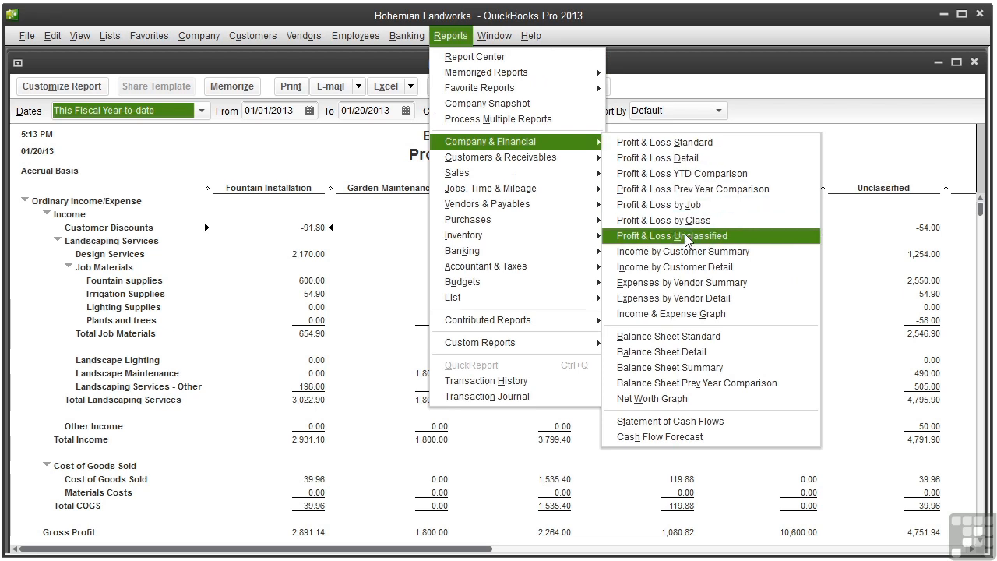
- Generate the Profit & Loss Unclassified report and drill through the 2,550.00 Fountain supplies amount to invoice 37
{"action": "left_click", "coordinate": [687, 238]}
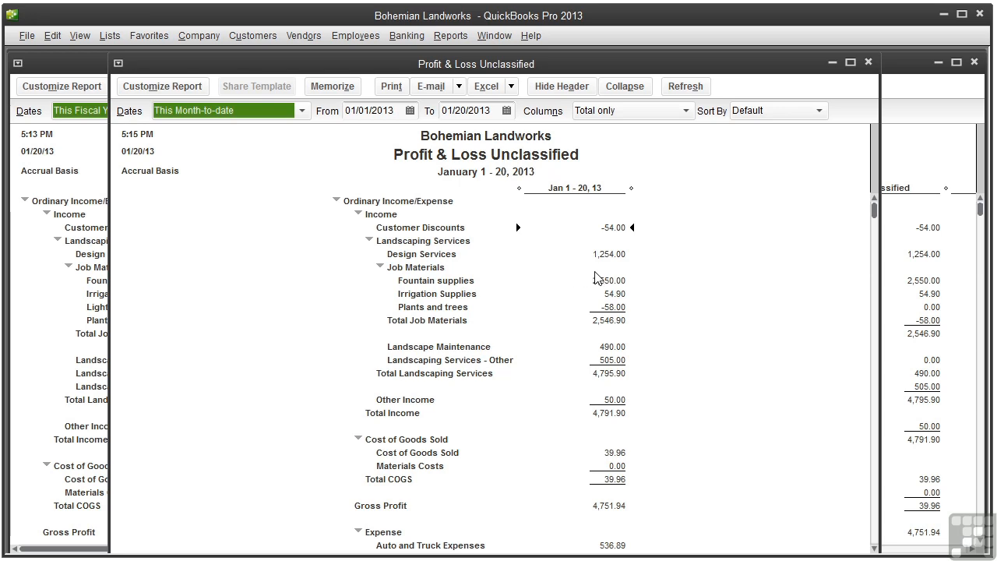
{"action": "double_click", "coordinate": [606, 281]}
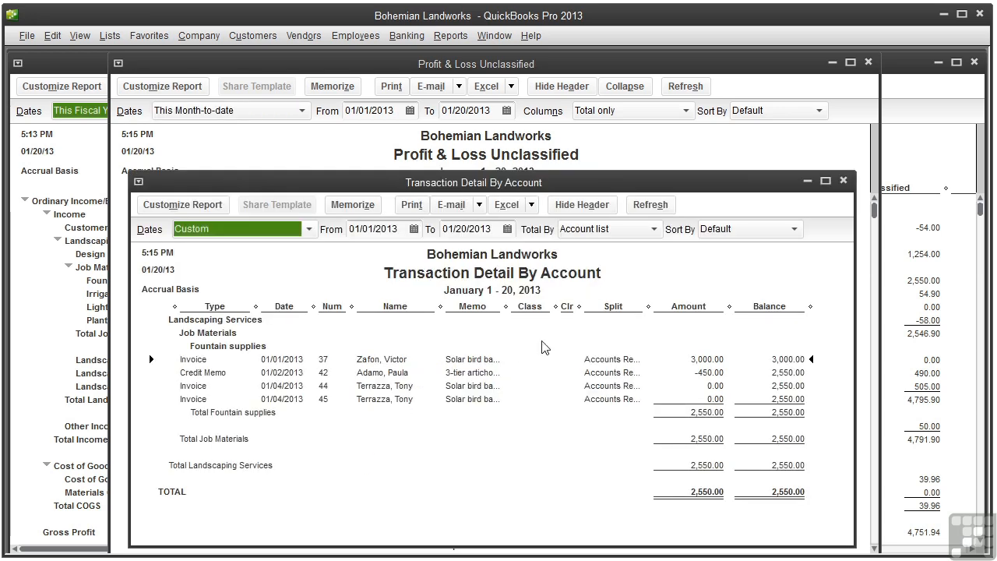
{"action": "double_click", "coordinate": [480, 359]}
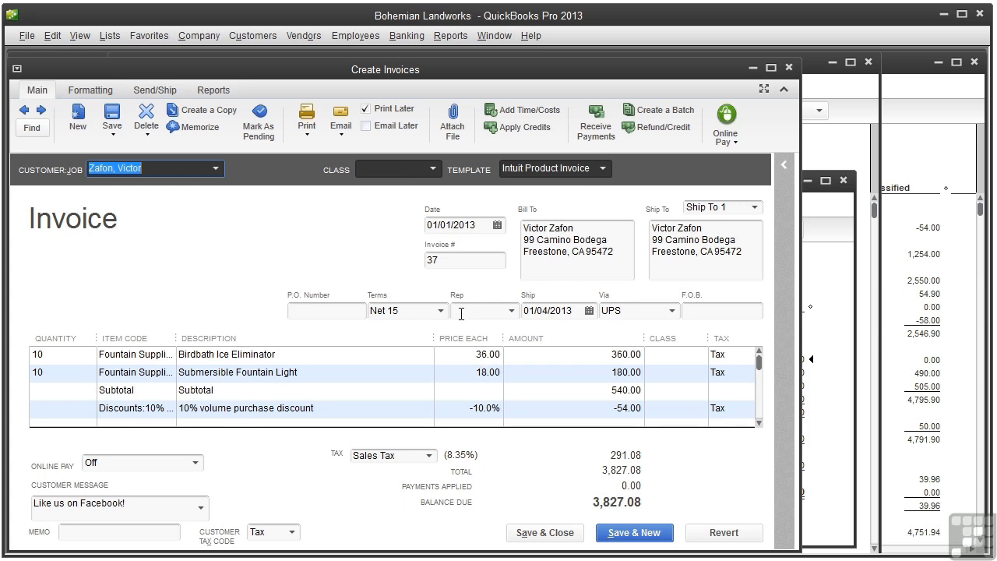
- Set invoice 37's class to Fountain Installation, save and close, confirming the change and the credits prompt
{"action": "left_click", "coordinate": [433, 168]}
{"action": "left_click", "coordinate": [436, 242]}
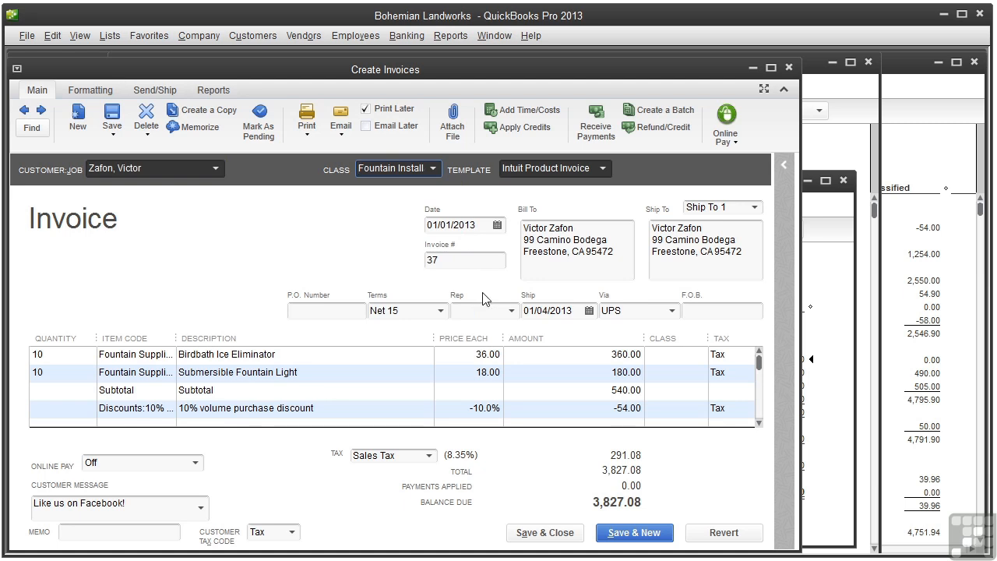
{"action": "left_click", "coordinate": [557, 540]}
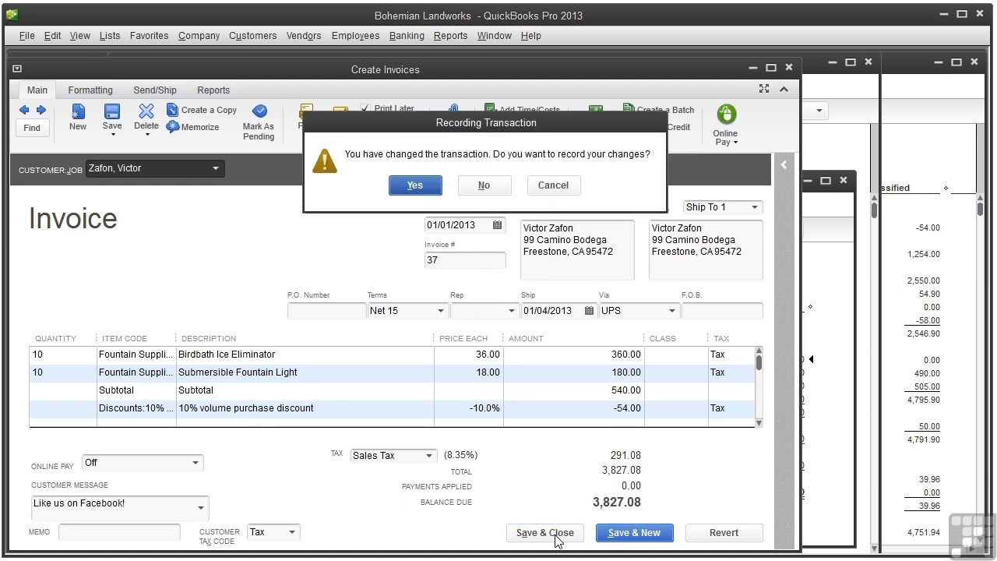
{"action": "left_click", "coordinate": [415, 185]}
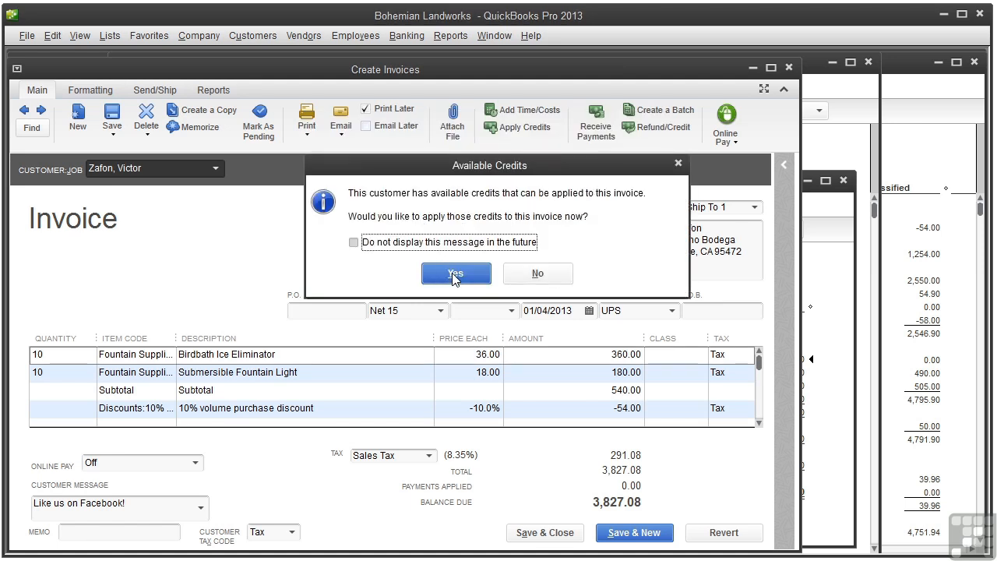
{"action": "left_click", "coordinate": [538, 273]}
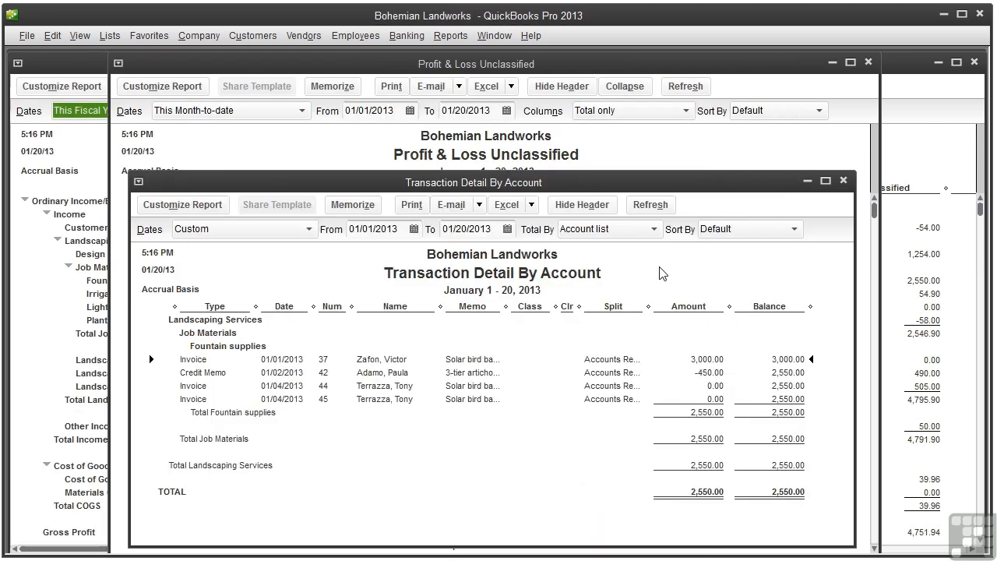